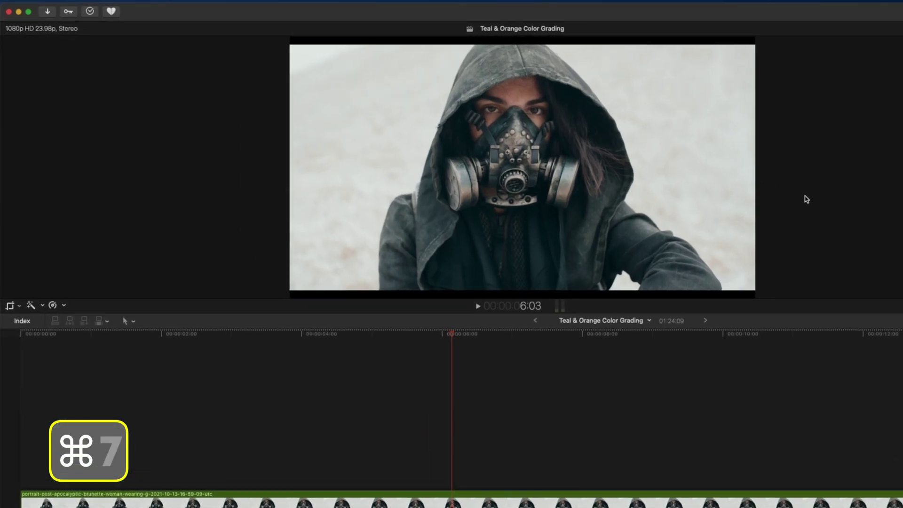
# Step: Display the vectorscope beside the luma waveform and check each scope's layout and channel settings
pyautogui.press('super+7')
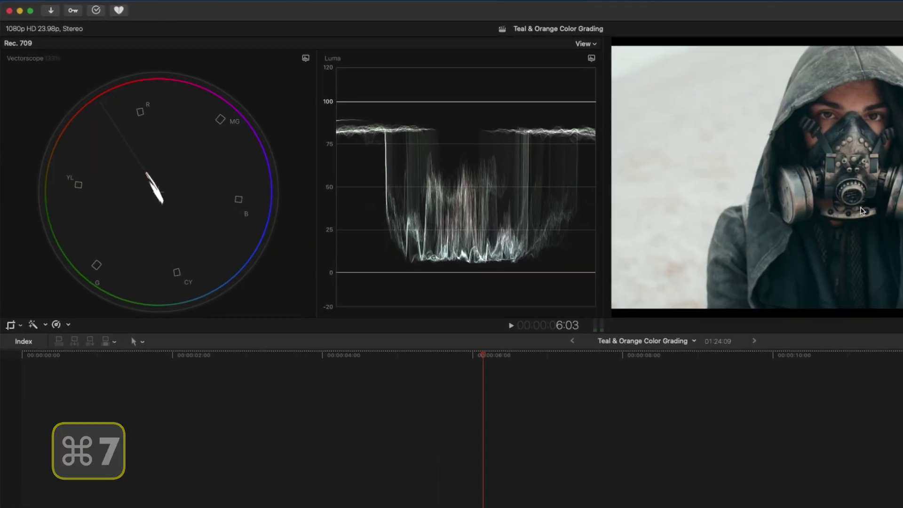
pyautogui.click(595, 44)
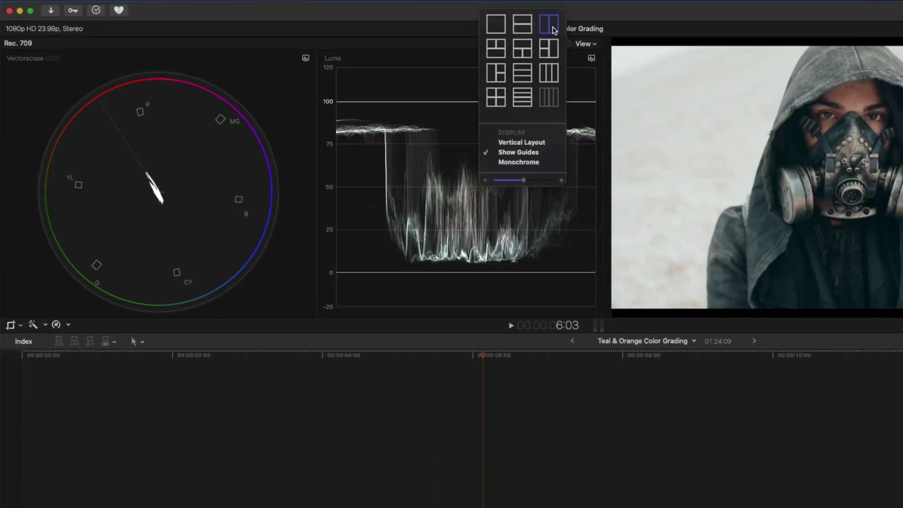
pyautogui.click(595, 45)
pyautogui.click(304, 59)
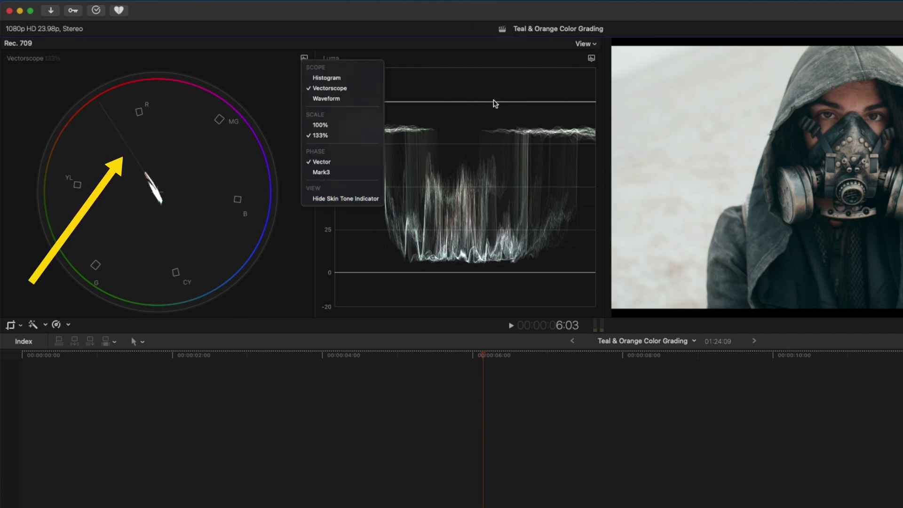
pyautogui.click(592, 62)
pyautogui.click(592, 61)
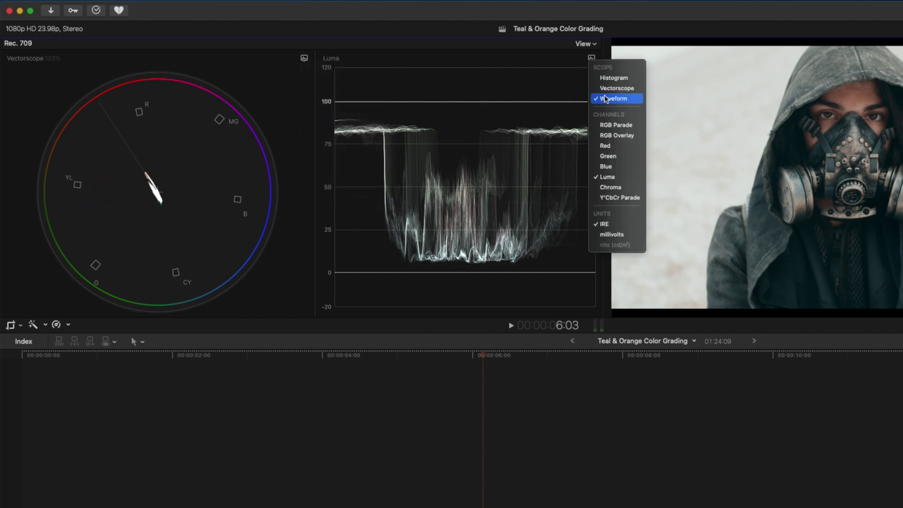
pyautogui.press('super+6')
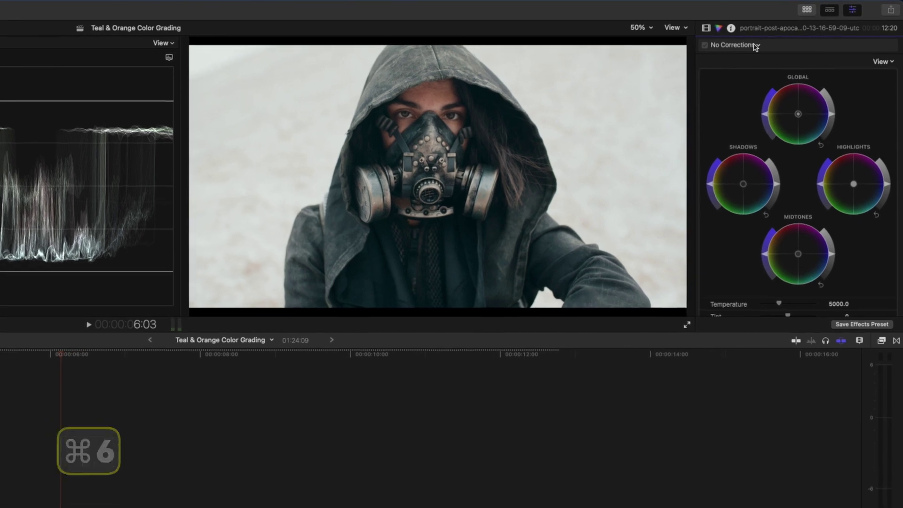
# Step: Add a Color Wheels correction with a colour mask sampled from the face's skin tone
pyautogui.click(756, 45)
pyautogui.click(760, 80)
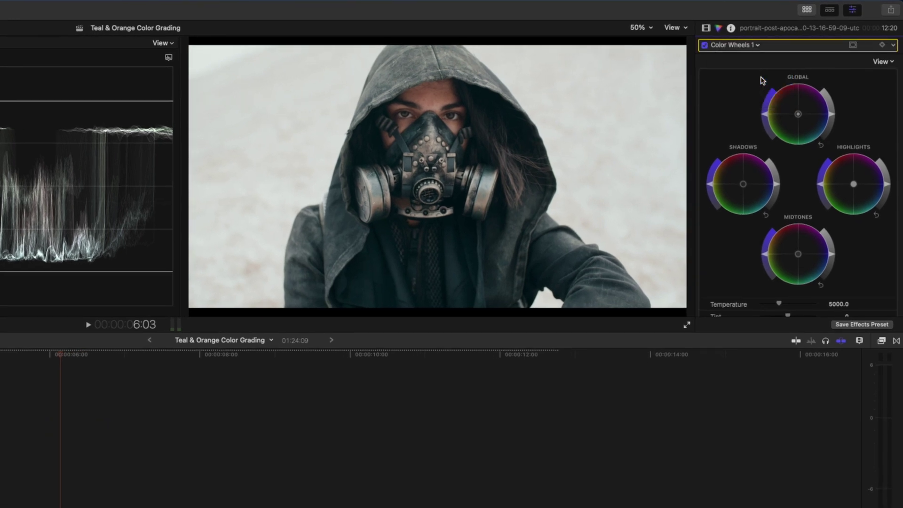
pyautogui.click(853, 45)
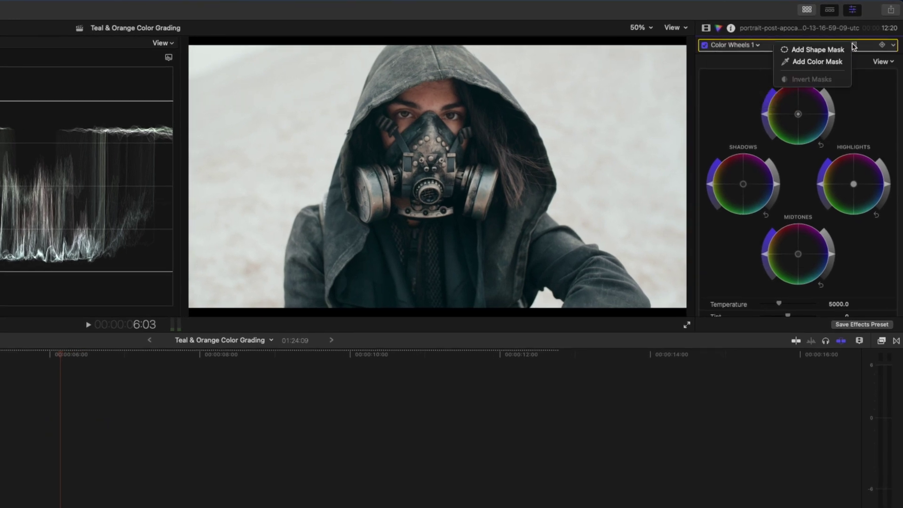
pyautogui.click(817, 62)
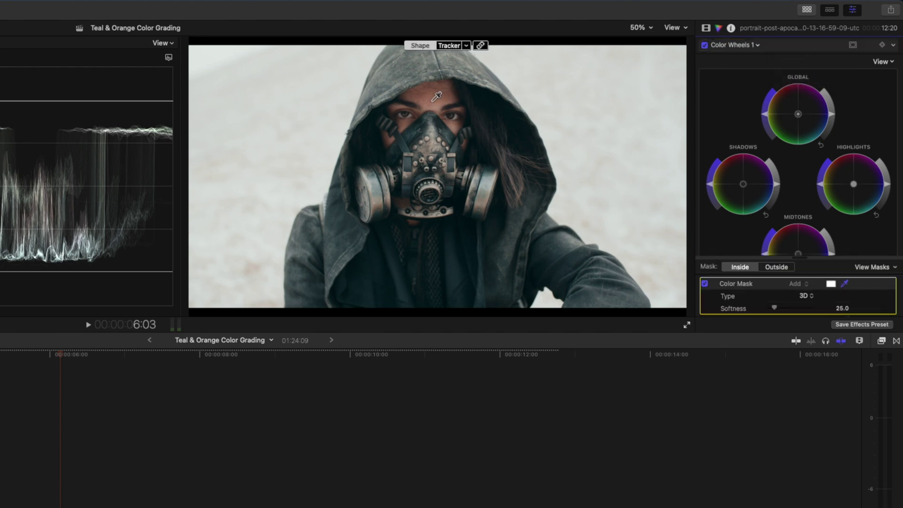
pyautogui.moveTo(430, 100)
pyautogui.mouseDown()
pyautogui.moveTo(440, 99)
pyautogui.moveTo(418, 100)
pyautogui.mouseUp()
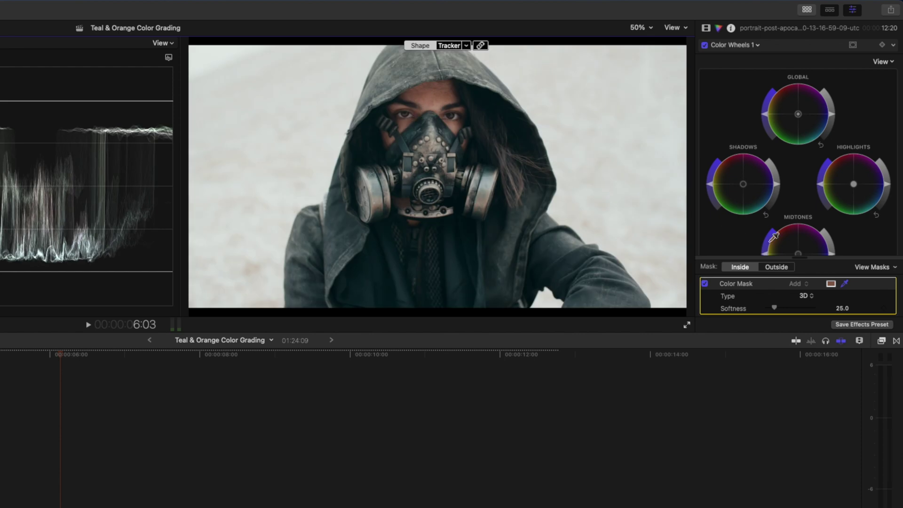
# Step: Preview the mask in black and white, then set it to affect Outside
pyautogui.click(866, 269)
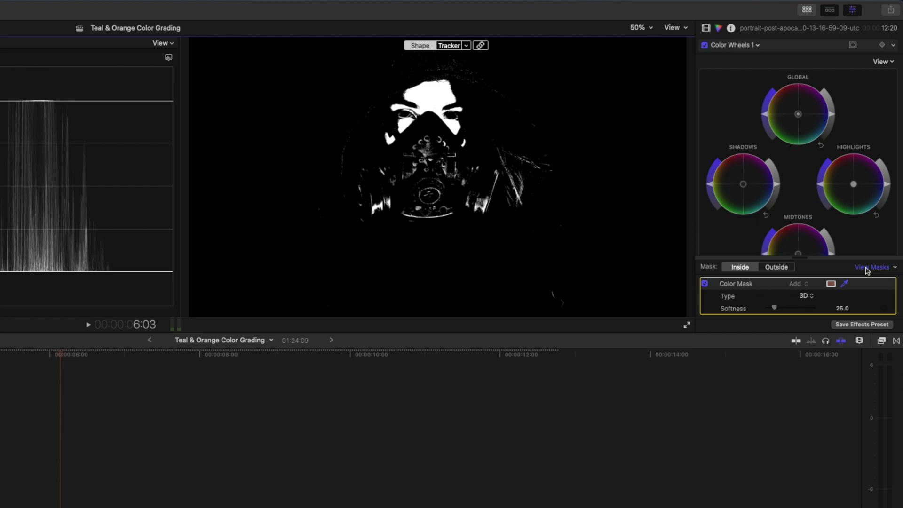
pyautogui.click(866, 269)
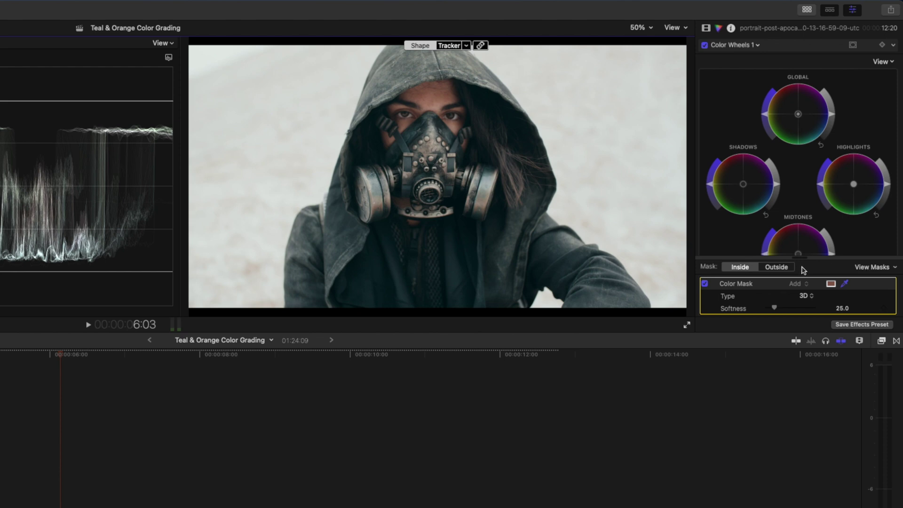
pyautogui.click(771, 269)
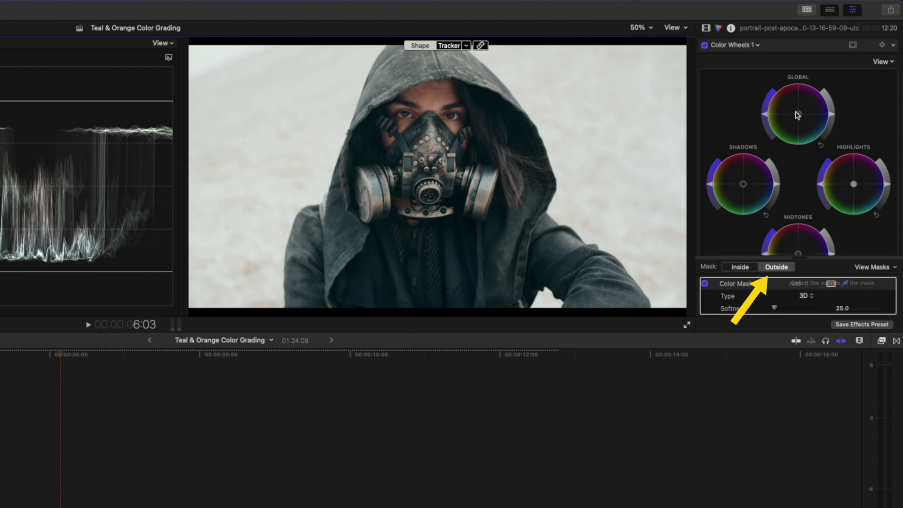
# Step: Push the Global wheel toward teal outside the skin mask and toward orange inside it
pyautogui.moveTo(798, 115); pyautogui.dragTo(801, 121)
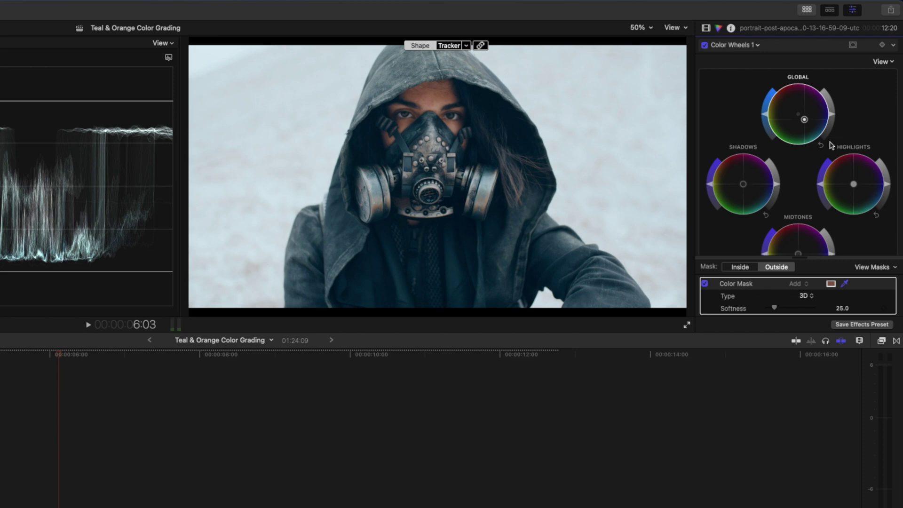
pyautogui.moveTo(833, 149)
pyautogui.mouseDown()
pyautogui.moveTo(871, 187)
pyautogui.moveTo(837, 162)
pyautogui.mouseUp()
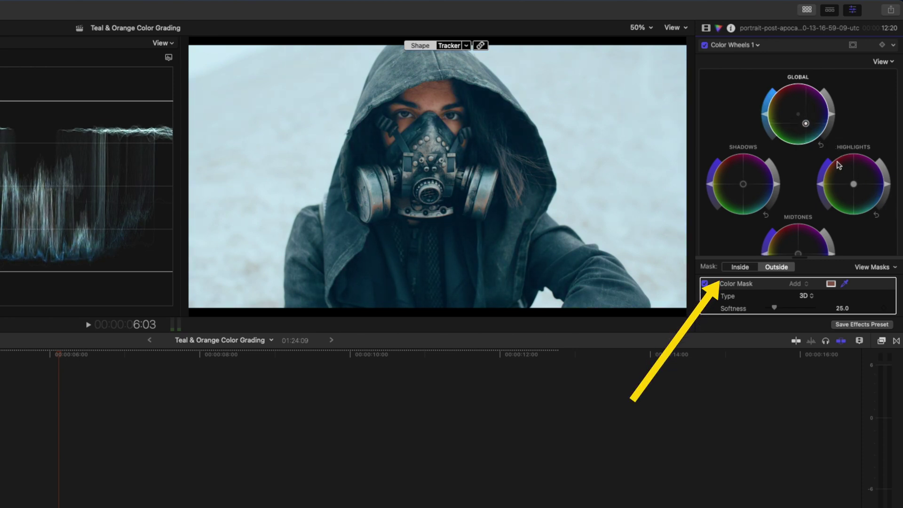
pyautogui.click(737, 271)
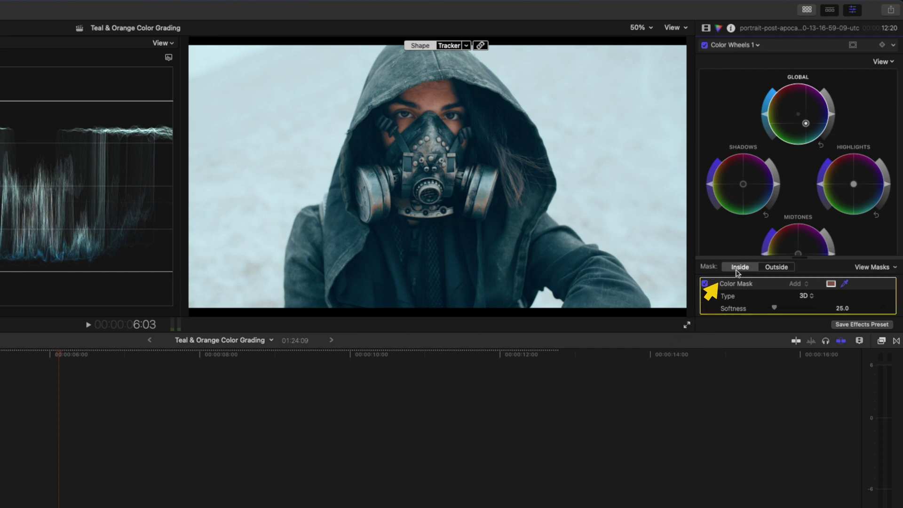
pyautogui.moveTo(799, 118); pyautogui.dragTo(795, 114)
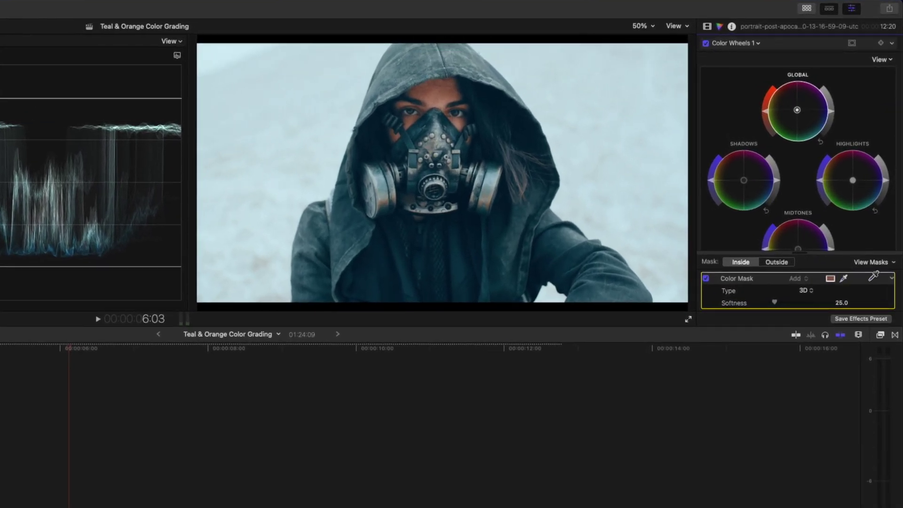
# Step: Add Hue/Saturation Curves and pull the Luma vs Sat curve down at the darkest shadows
pyautogui.click(754, 44)
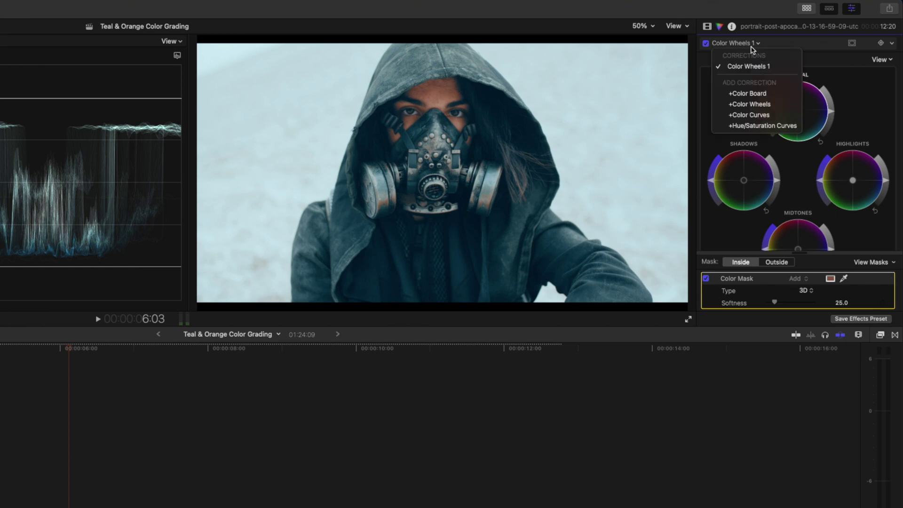
pyautogui.click(794, 130)
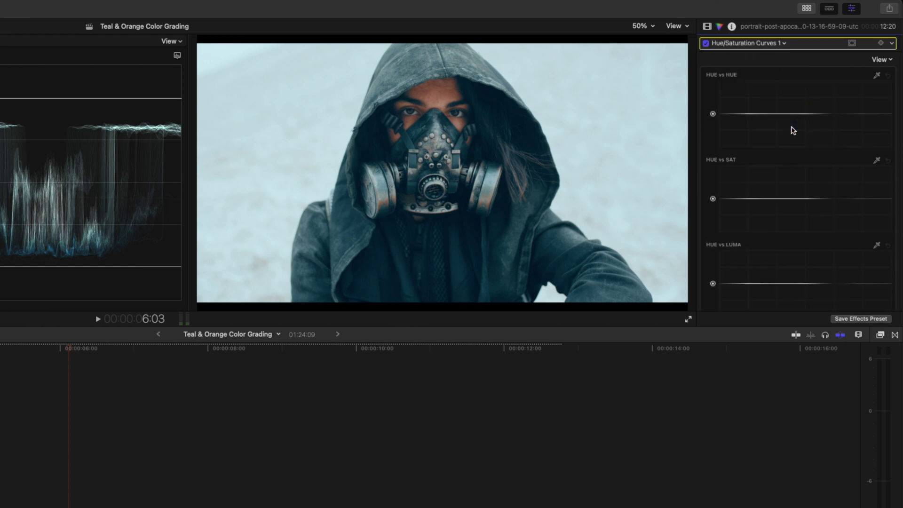
pyautogui.scroll(-10, 792, 167)
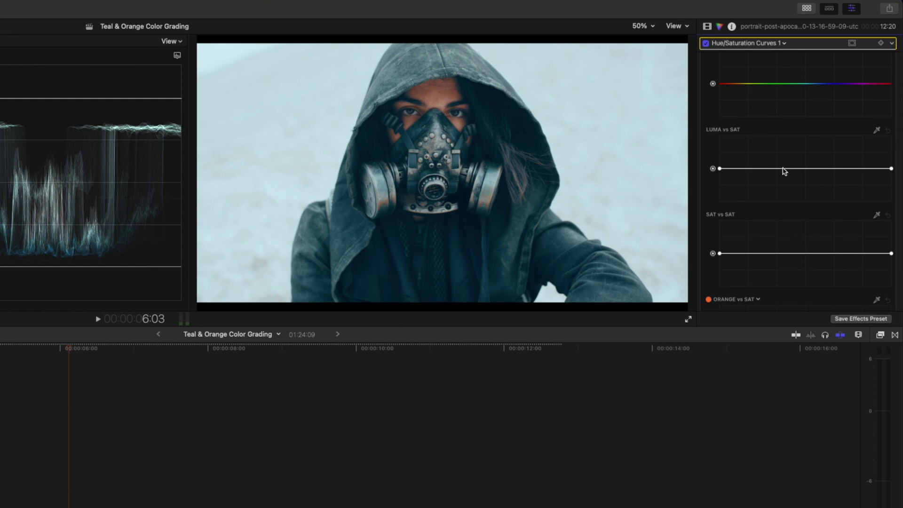
pyautogui.click(749, 168)
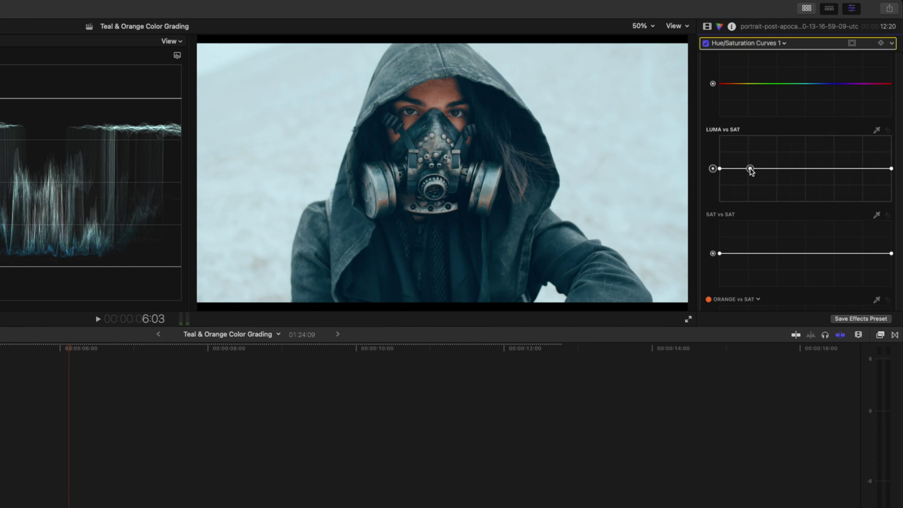
pyautogui.click(720, 169)
pyautogui.moveTo(721, 177); pyautogui.dragTo(720, 203)
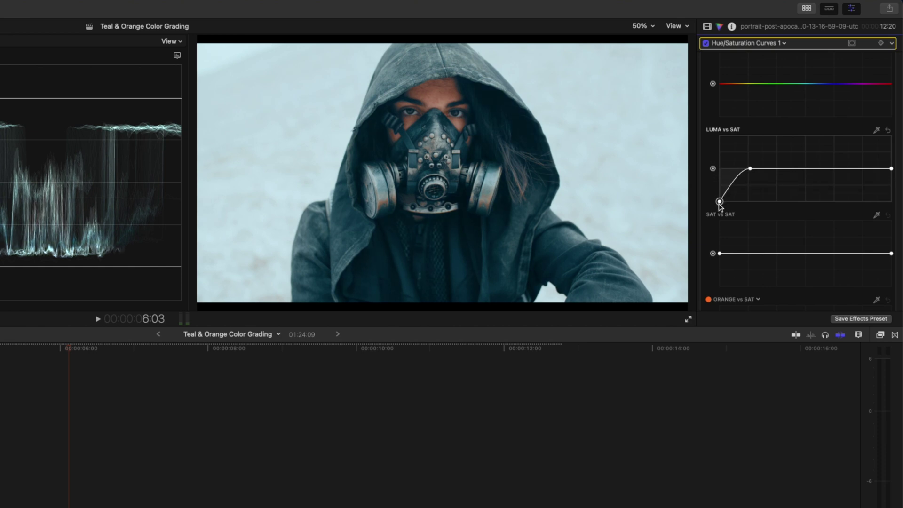
pyautogui.moveTo(720, 203); pyautogui.dragTo(765, 187)
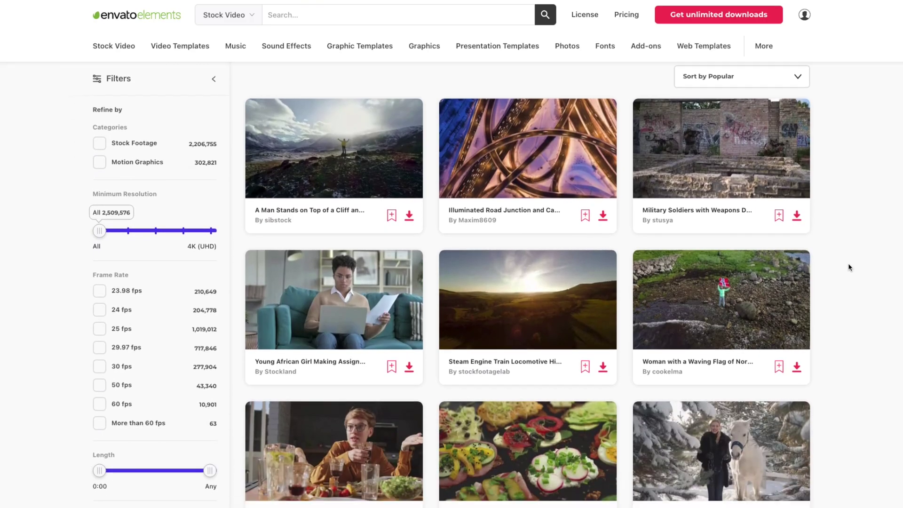
# Step: Browse Envato's stock video and sound effects, then filter Video Templates to Final Cut Pro titles
pyautogui.scroll(-3, 849, 267)
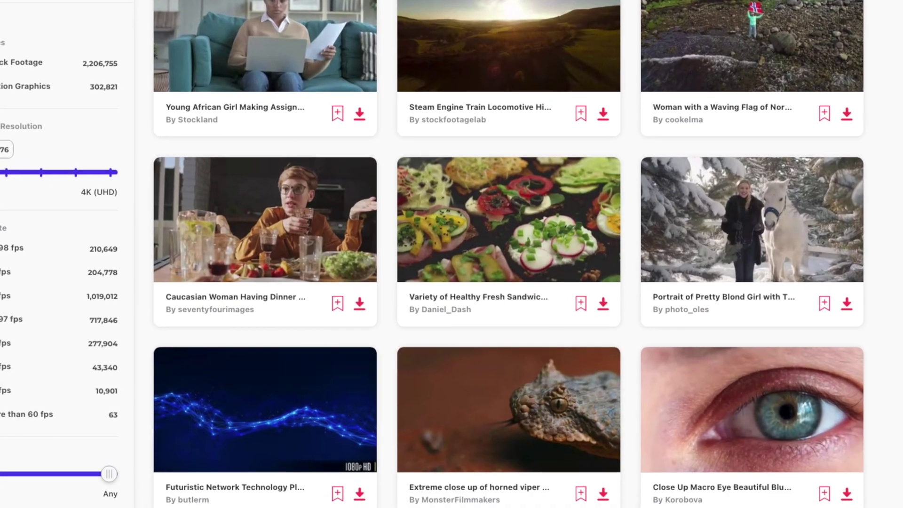
pyautogui.scroll(-5, 513, 254)
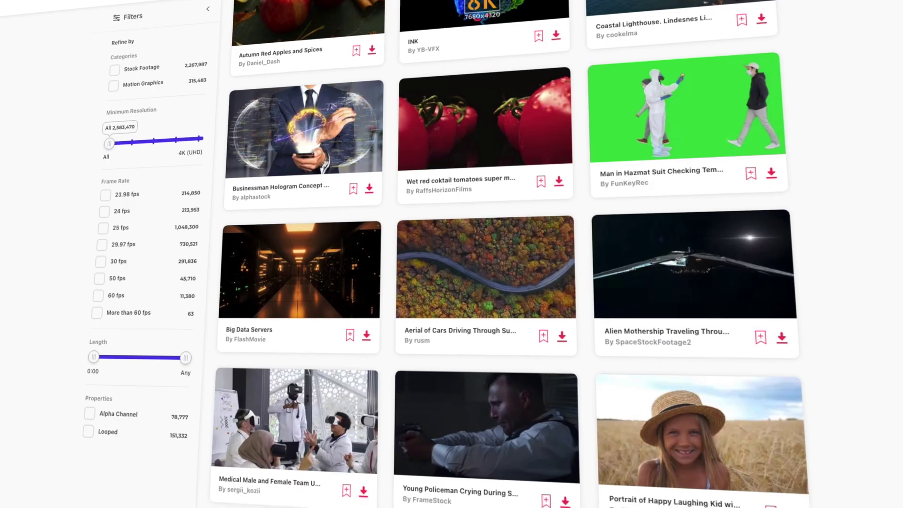
pyautogui.scroll(-8, 513, 254)
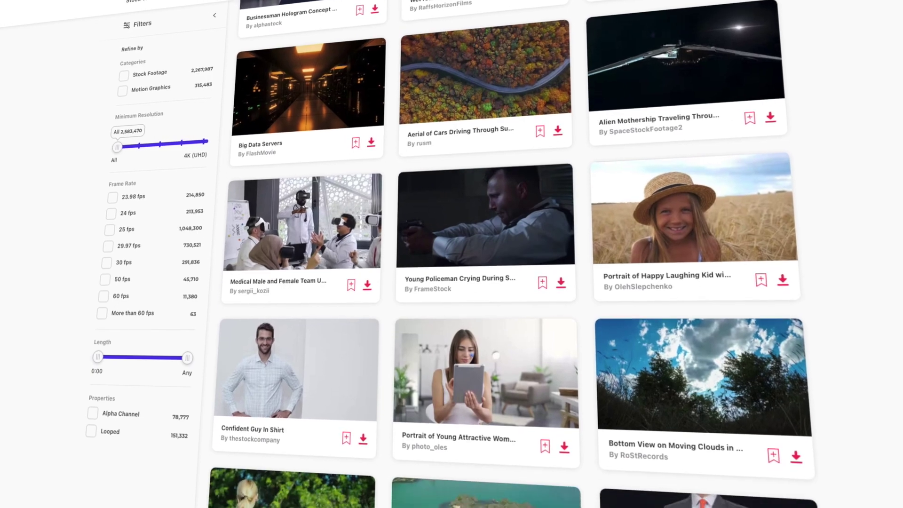
pyautogui.scroll(-4, 513, 254)
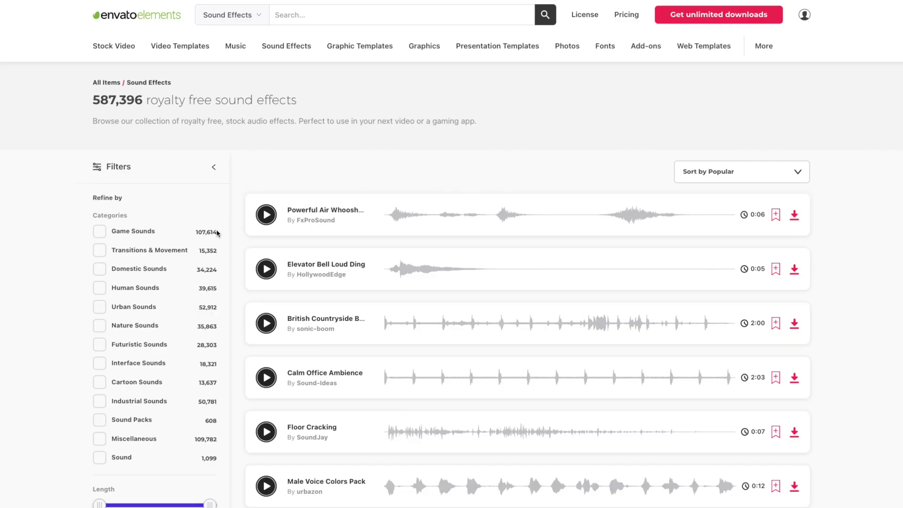
pyautogui.click(100, 252)
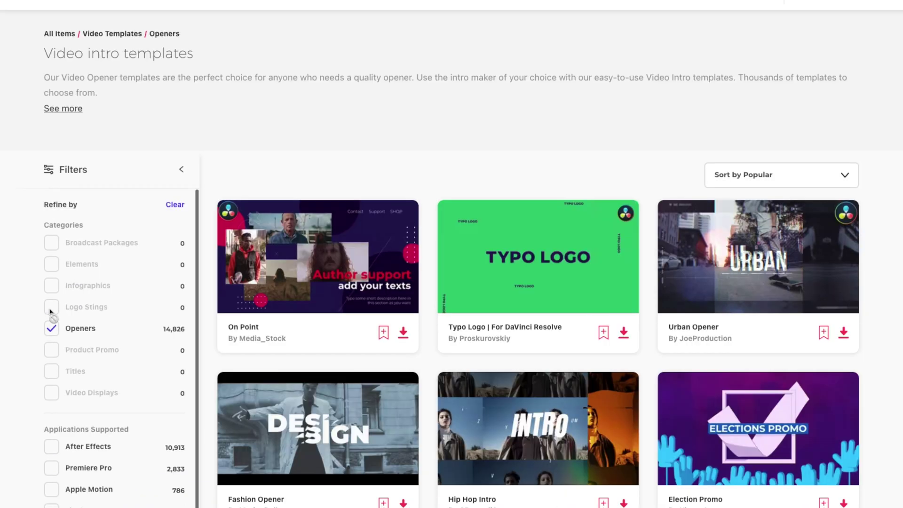
pyautogui.click(56, 447)
pyautogui.scroll(-1, 54, 449)
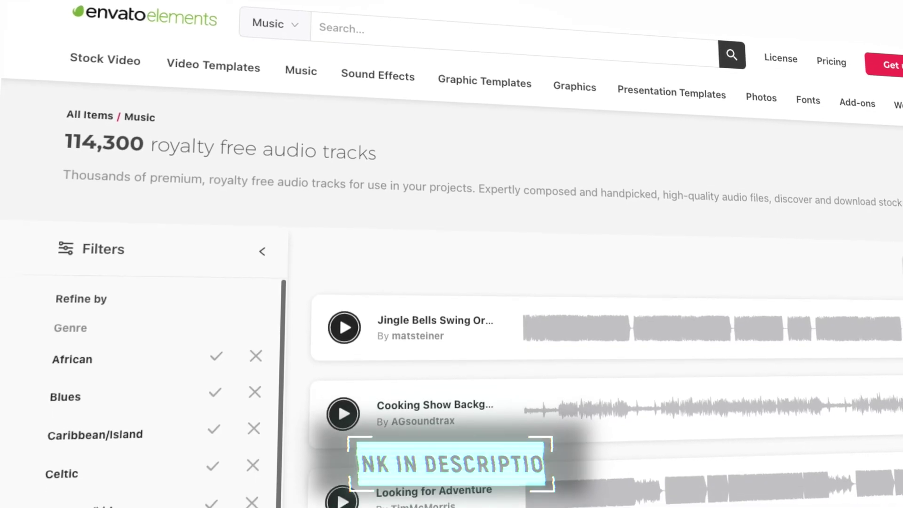
pyautogui.scroll(-8, 141, 367)
pyautogui.scroll(-6, 160, 447)
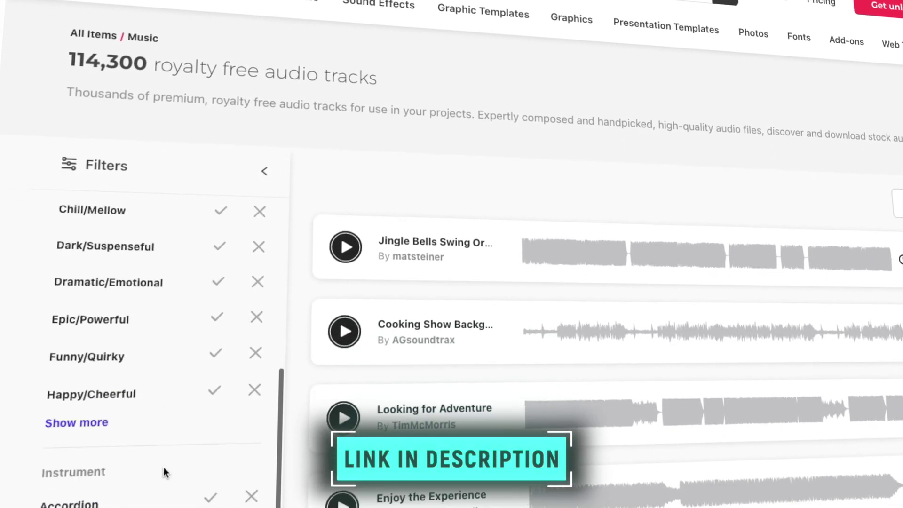
pyautogui.scroll(-8, 165, 421)
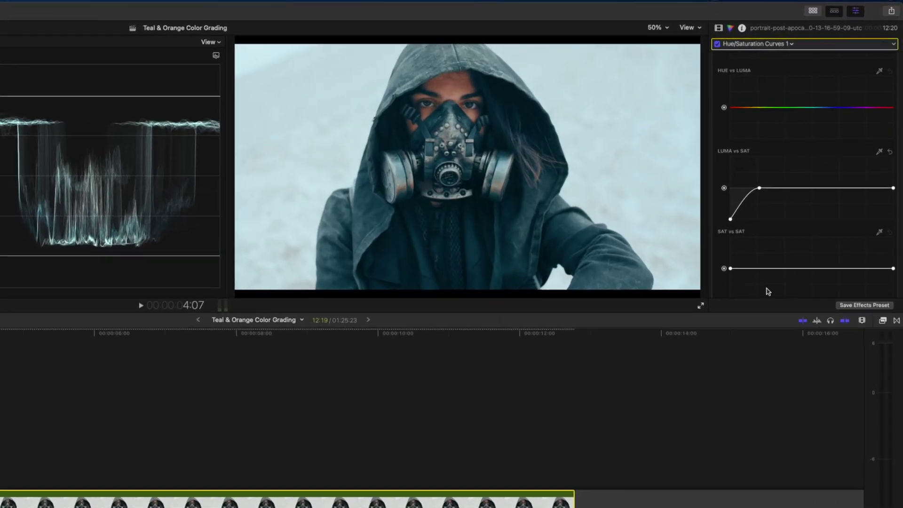
# Step: Save the clip's grade as the effects preset 'Teal & Orange' in the Color category
pyautogui.click(864, 305)
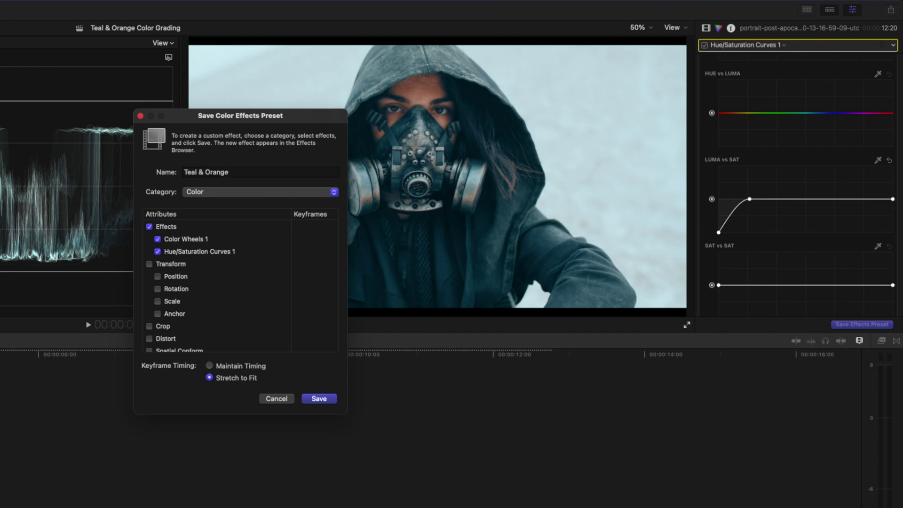
pyautogui.click(234, 192)
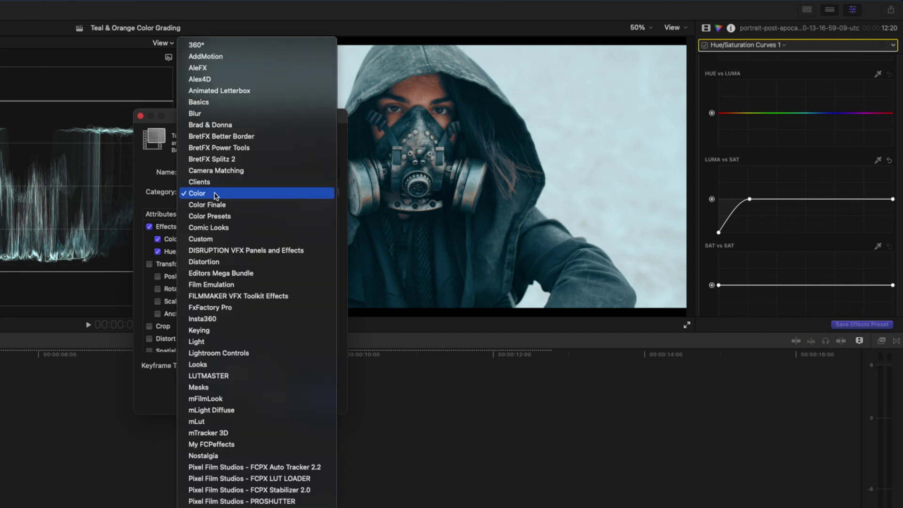
pyautogui.click(214, 193)
pyautogui.click(318, 399)
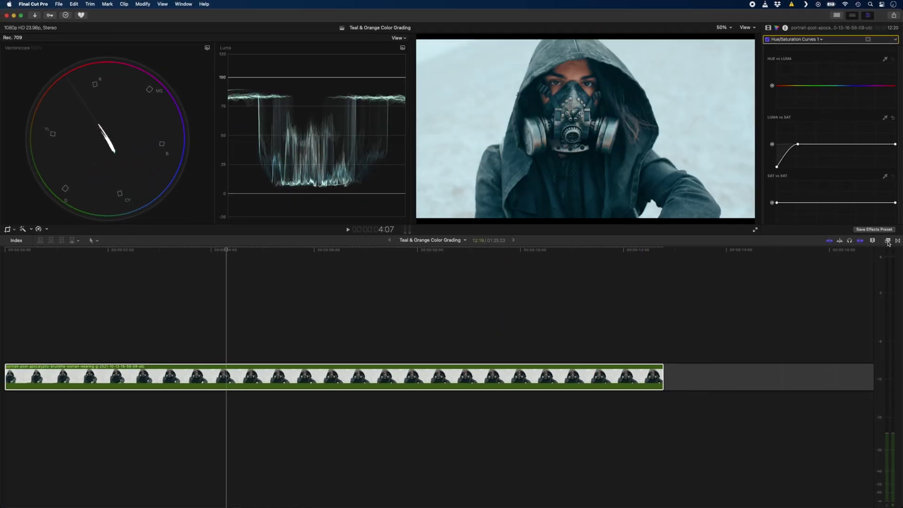
# Step: Drag the Teal & Orange preset from the Effects browser onto the smoking-man clip
pyautogui.click(887, 241)
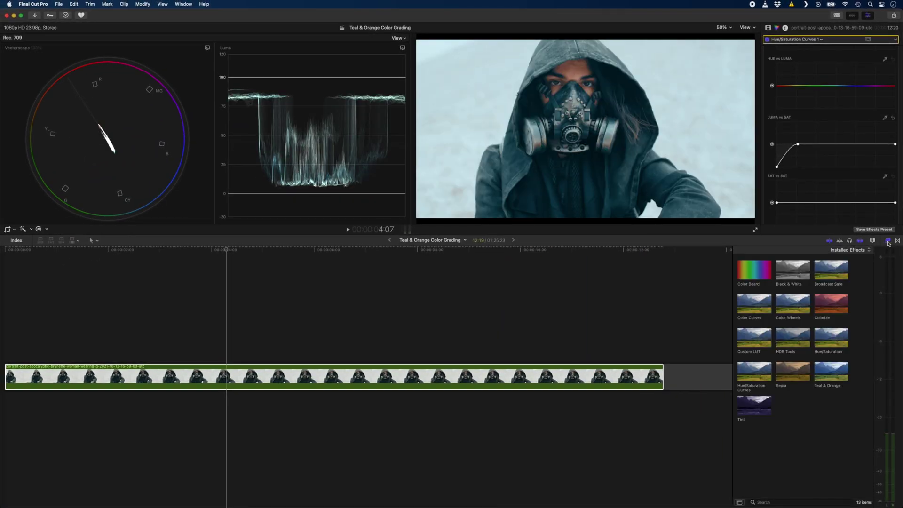
pyautogui.hscroll(15, 619, 322)
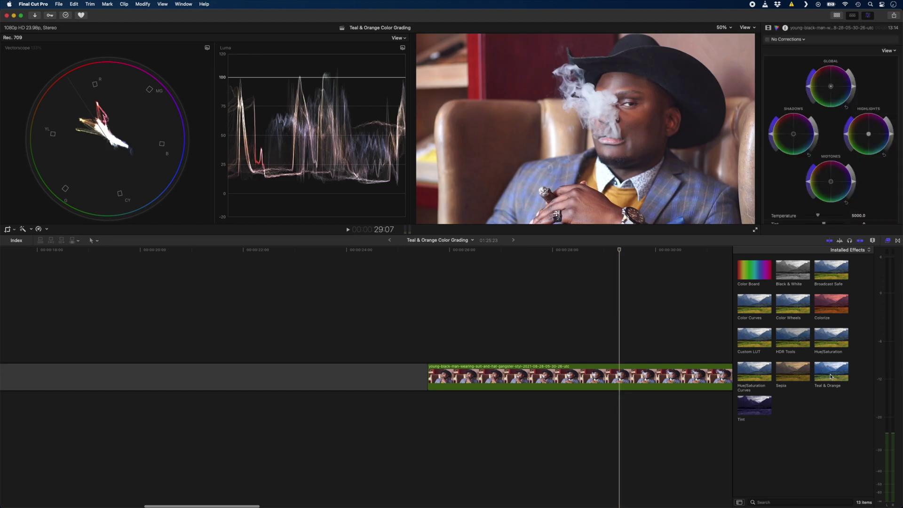
pyautogui.moveTo(797, 372); pyautogui.dragTo(638, 379)
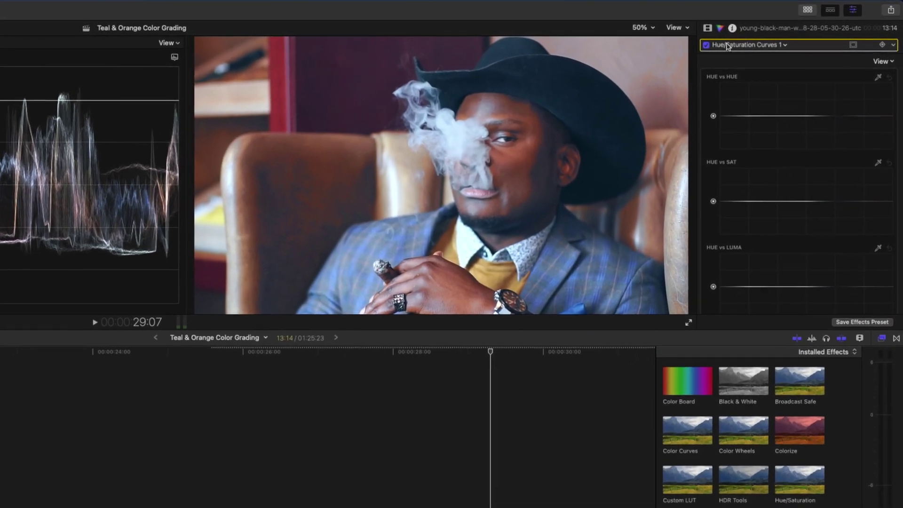
# Step: In Color Wheels 1, resample the colour mask on his cheek, face and forehead
pyautogui.click(728, 46)
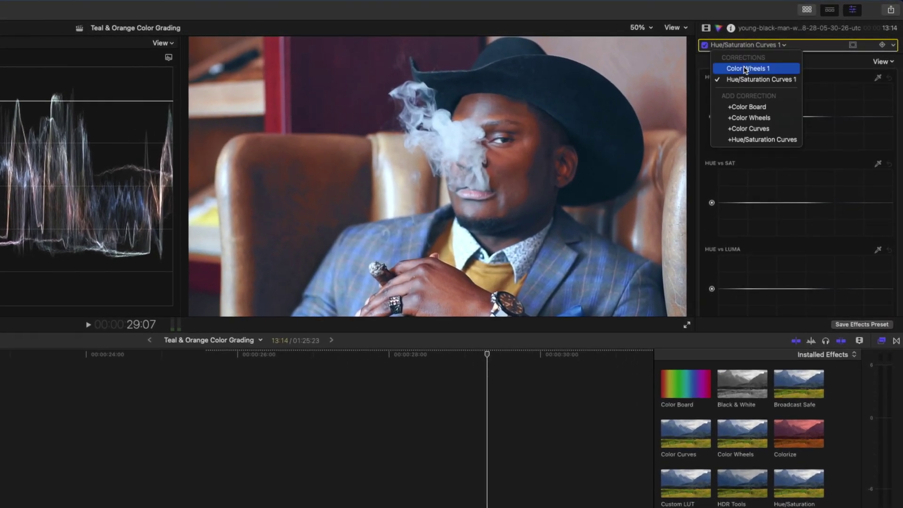
pyautogui.click(747, 69)
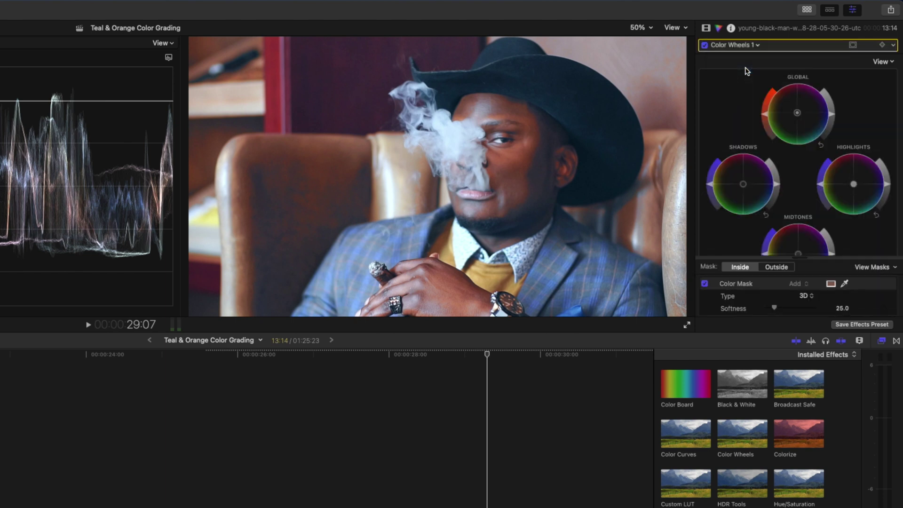
pyautogui.click(874, 267)
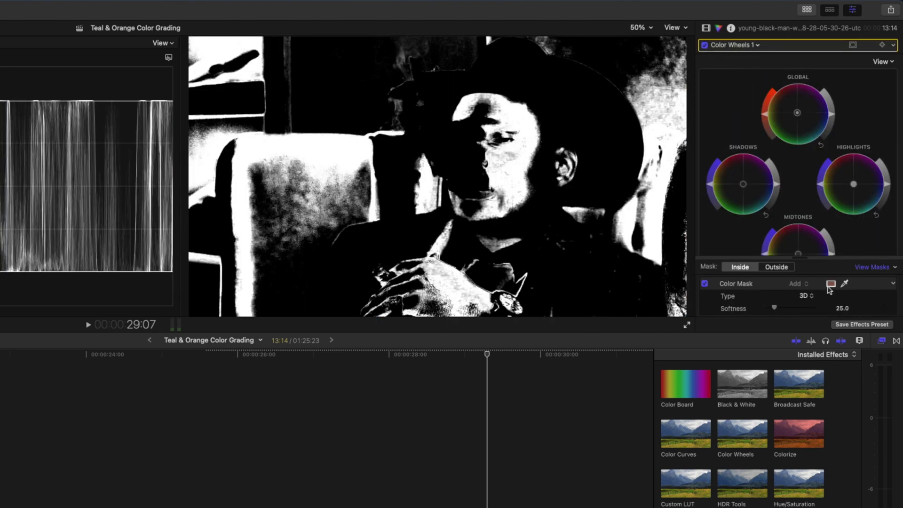
pyautogui.click(514, 161)
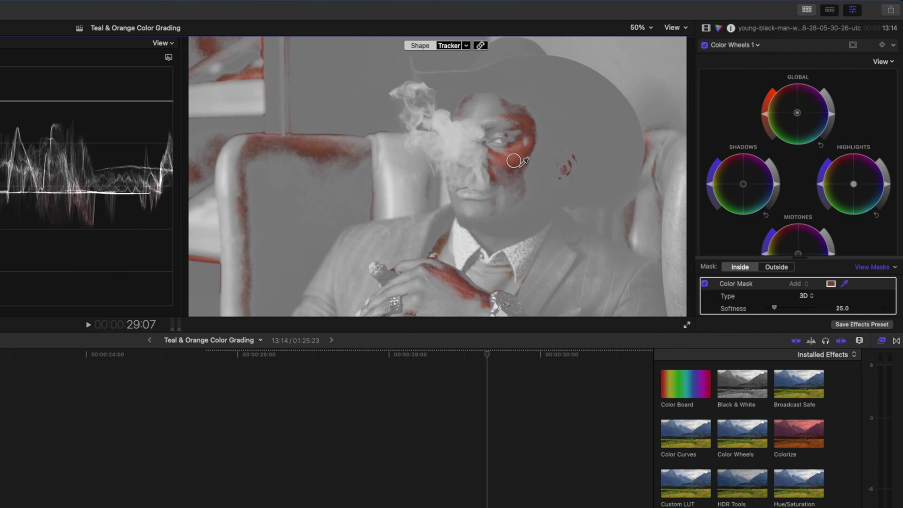
pyautogui.keyDown('shift'); pyautogui.click(507, 198); pyautogui.keyUp('shift')
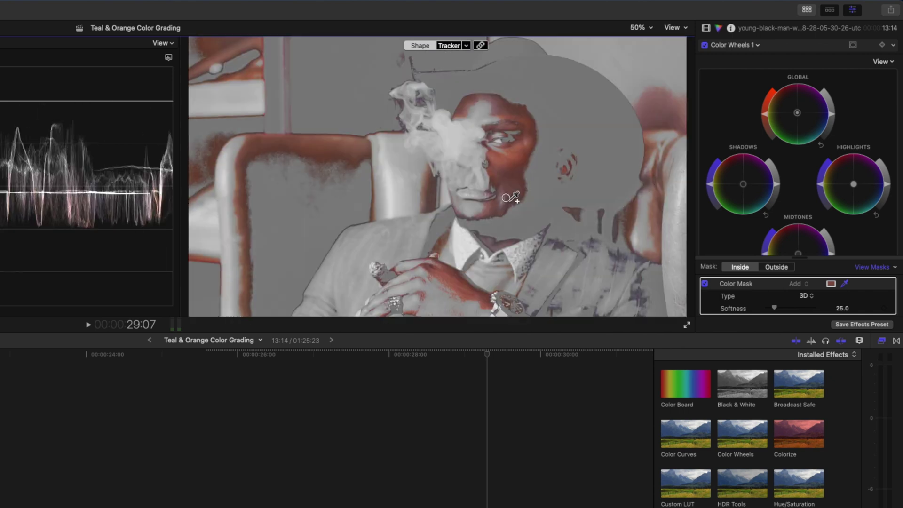
pyautogui.keyDown('shift'); pyautogui.click(484, 106); pyautogui.keyUp('shift')
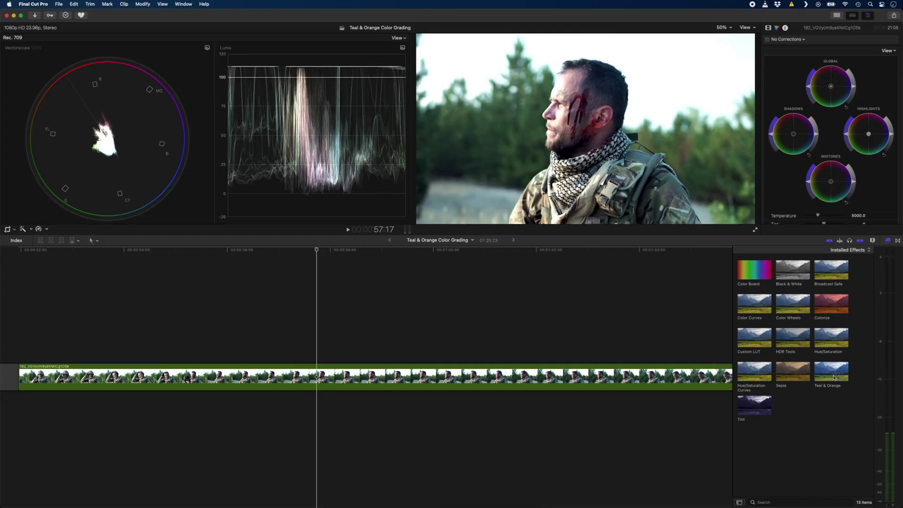
# Step: Apply Teal & Orange to the soldier clip and resample Color Wheels 1's mask on forehead and ear
pyautogui.doubleClick(834, 378)
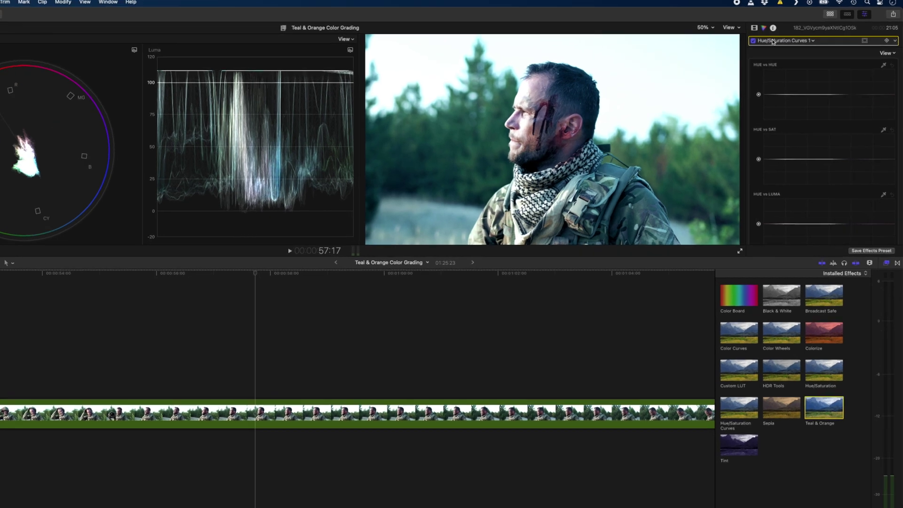
pyautogui.click(799, 39)
pyautogui.click(795, 54)
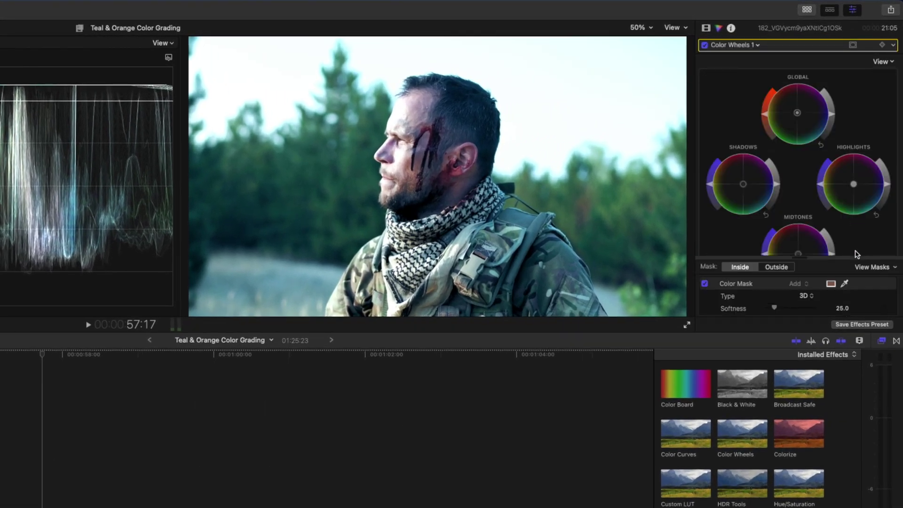
pyautogui.moveTo(405, 111); pyautogui.dragTo(427, 113)
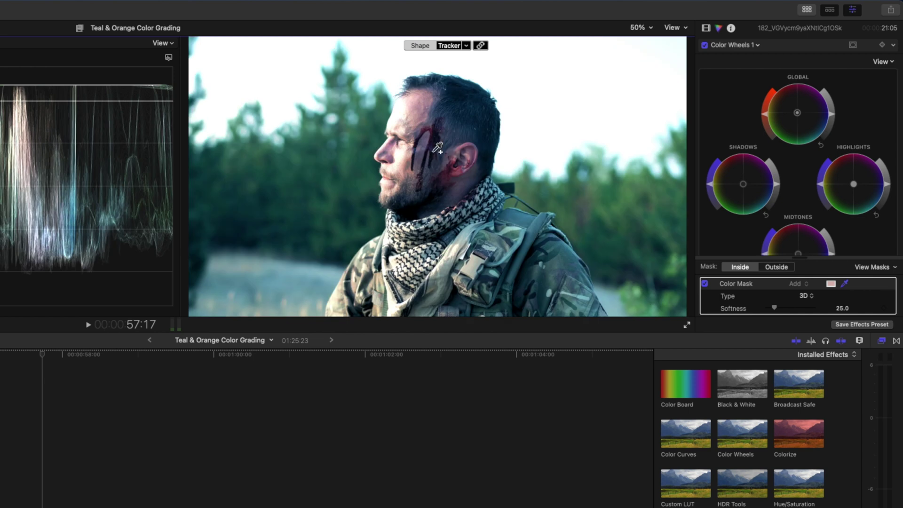
pyautogui.moveTo(466, 185); pyautogui.dragTo(470, 185)
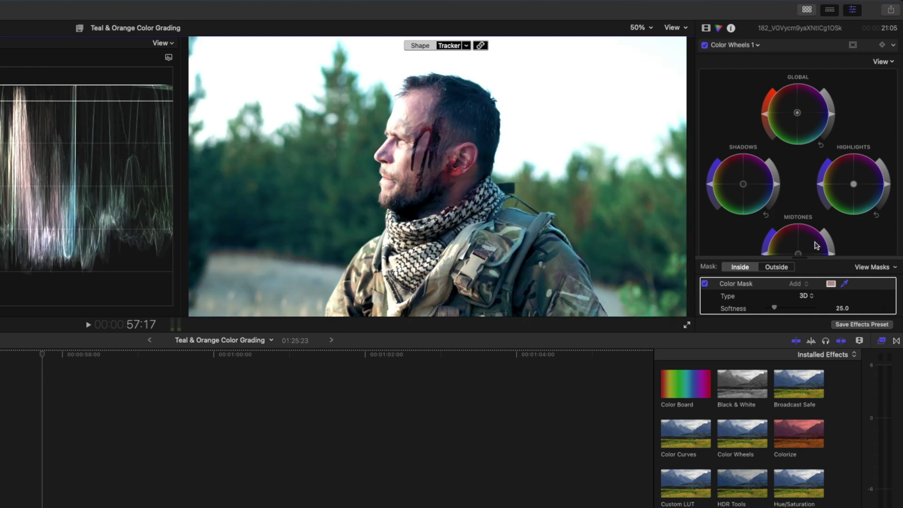